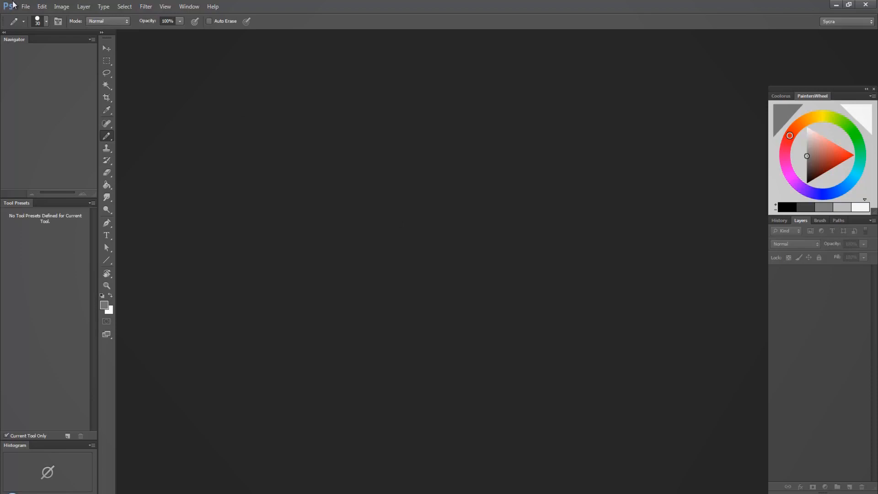
# Create a new Letter-size document from the U.S. Paper preset and float it in its own window
pyautogui.click(26, 6)
pyautogui.click(20, 15)
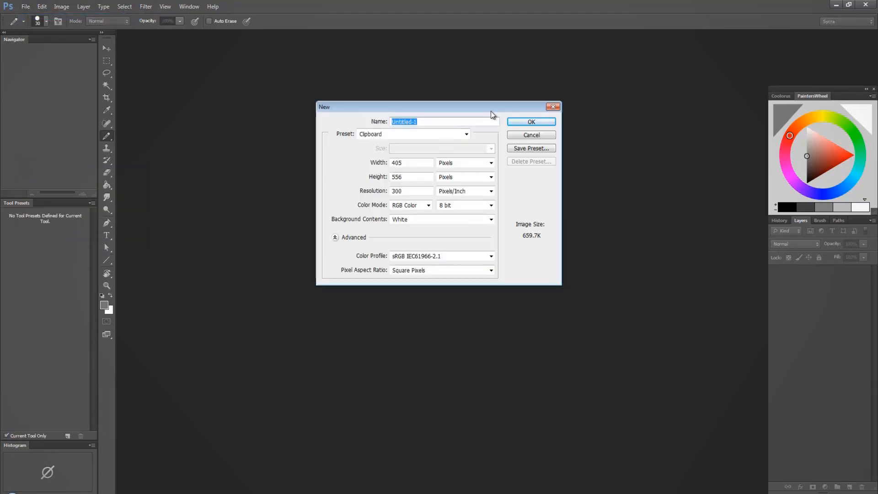
pyautogui.click(443, 131)
pyautogui.click(388, 182)
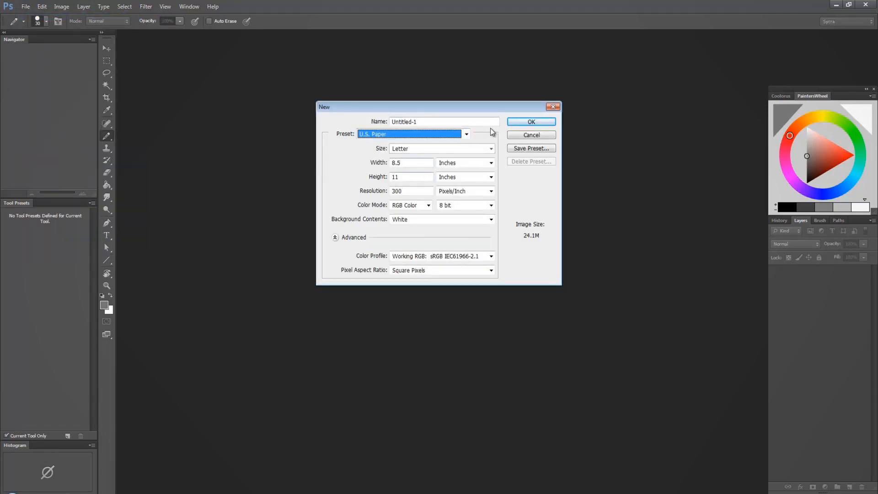
pyautogui.click(528, 122)
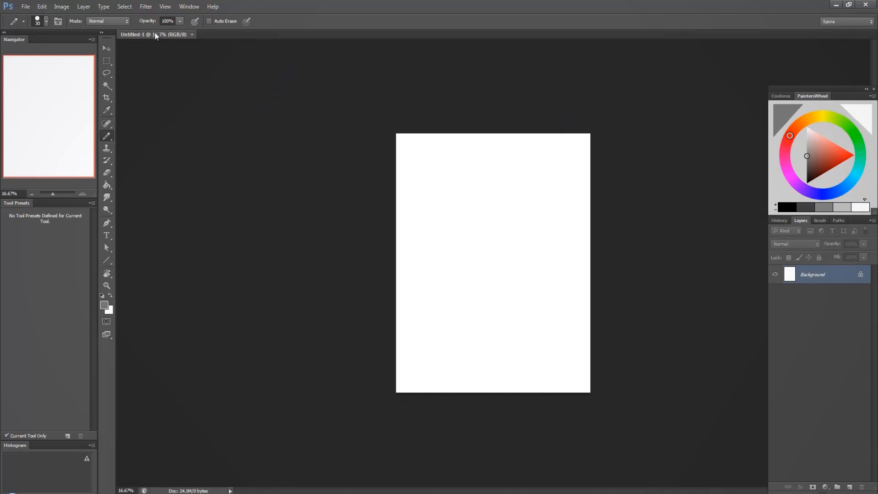
pyautogui.moveTo(156, 33); pyautogui.dragTo(165, 46)
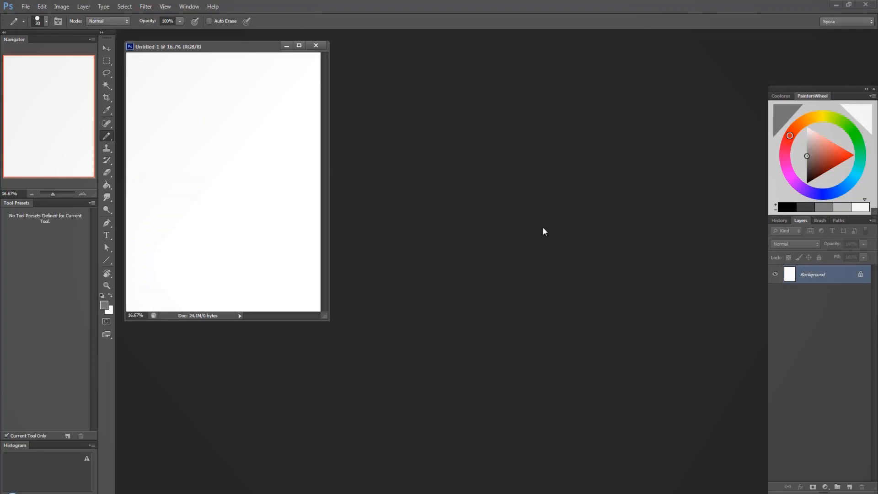
# Show the Color panel
pyautogui.press('F6')
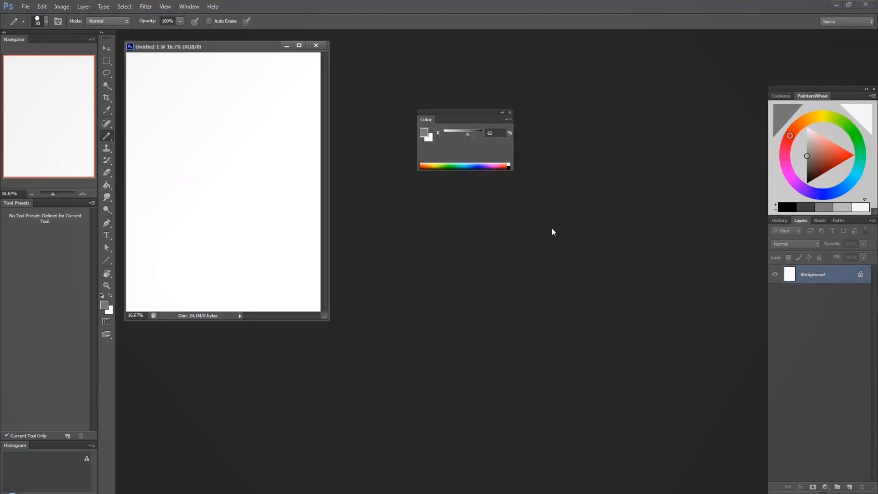
pyautogui.click(193, 10)
pyautogui.click(553, 108)
# Try the RGB and HSB sliders for the Color panel, ending on the Grayscale slider
pyautogui.click(508, 120)
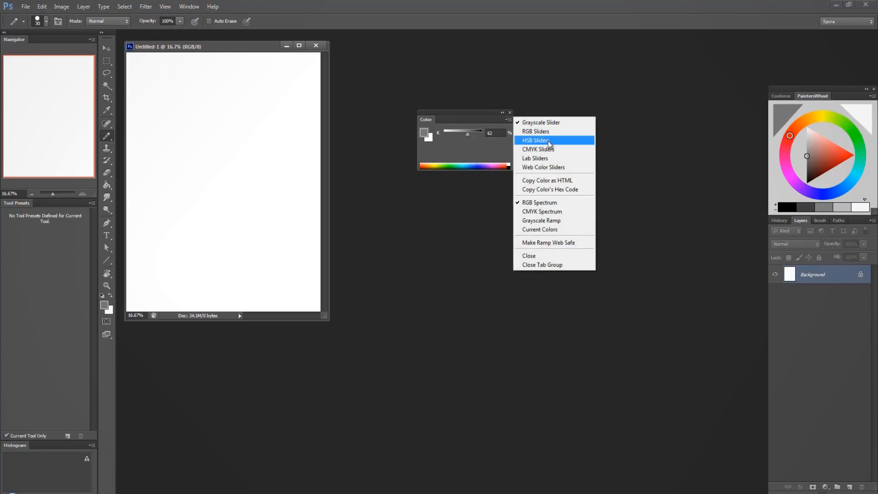
pyautogui.click(535, 131)
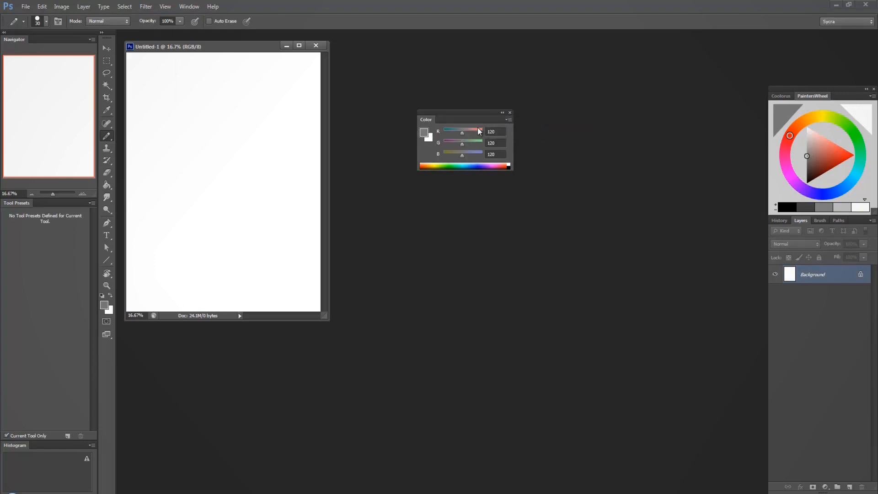
pyautogui.click(508, 120)
pyautogui.click(531, 139)
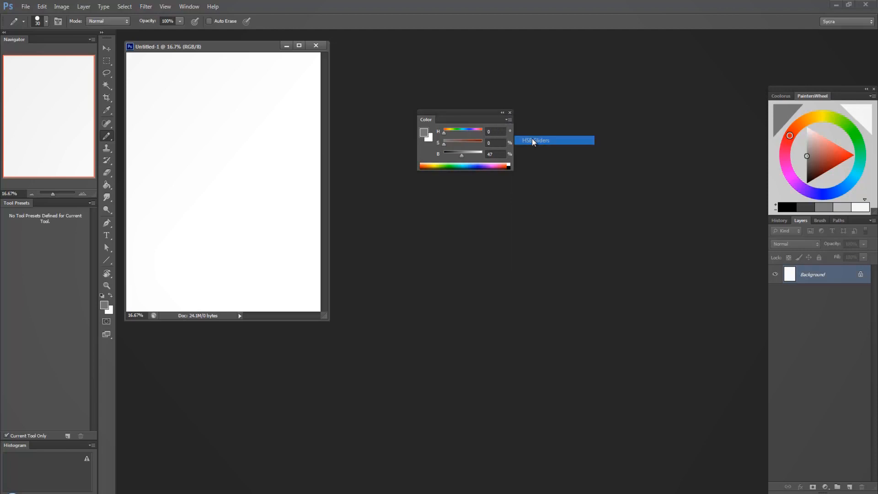
pyautogui.click(507, 120)
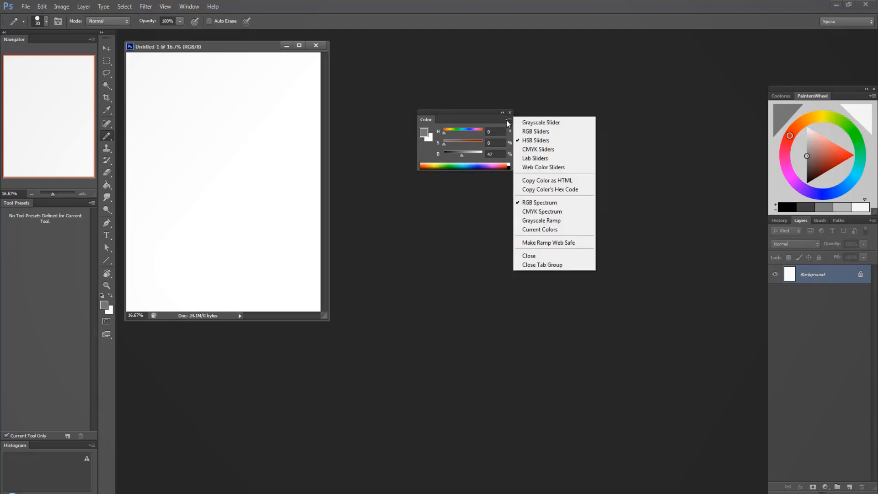
pyautogui.click(534, 122)
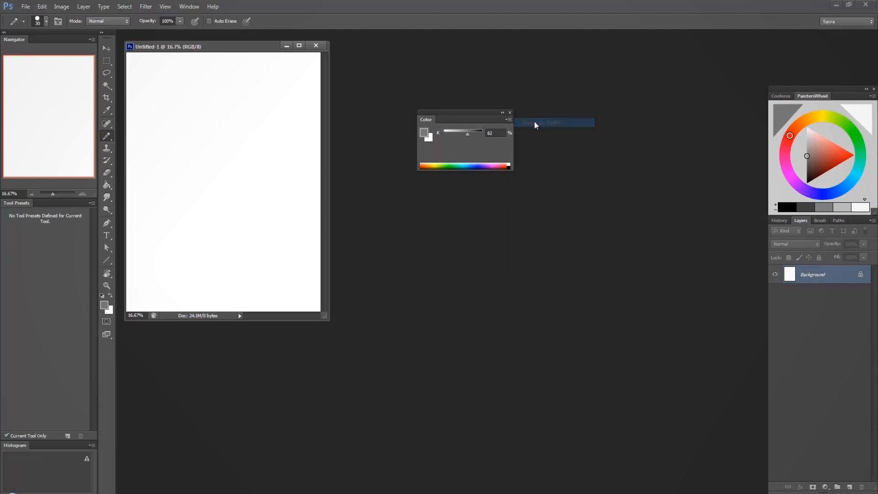
# Set the foreground grey to 30% K and check that the Pencil Tool is the active painting tool
pyautogui.click(453, 132)
pyautogui.moveTo(453, 134); pyautogui.dragTo(455, 133)
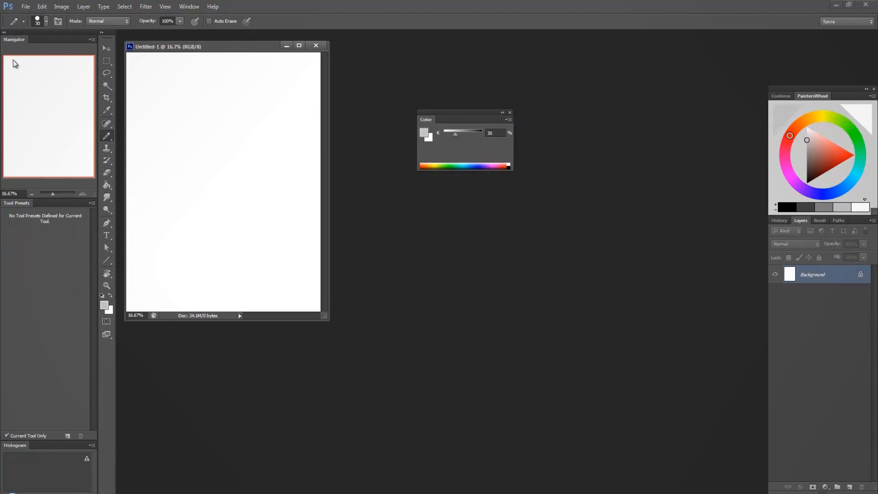
pyautogui.rightClick(106, 138)
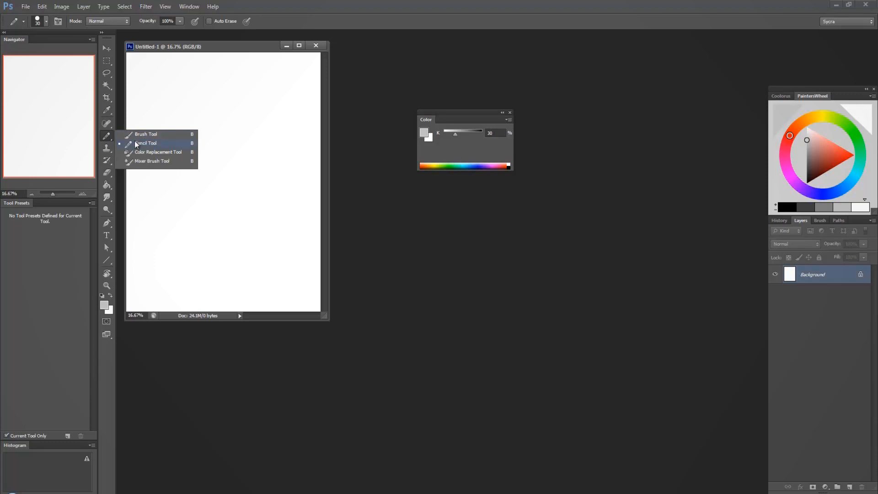
pyautogui.click(106, 138)
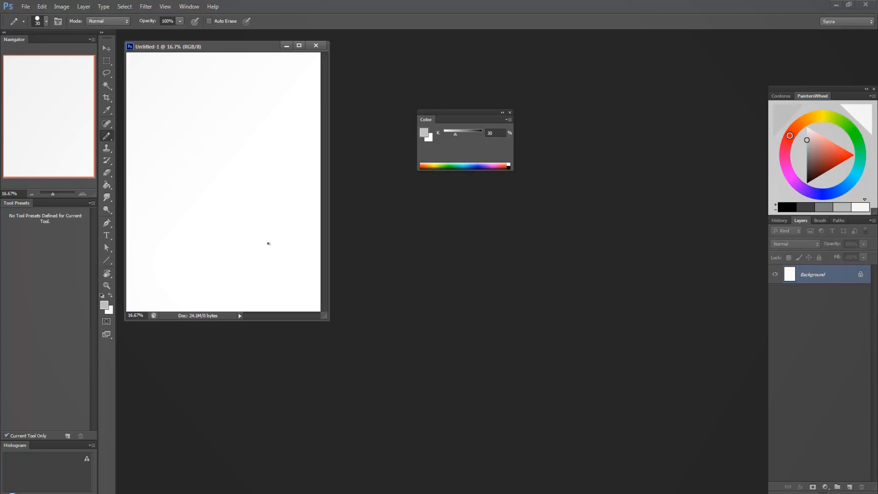
# Enlarge and reposition the document window, and place the Color panel beside the page, clear of the canvas
pyautogui.moveTo(324, 318); pyautogui.dragTo(537, 450)
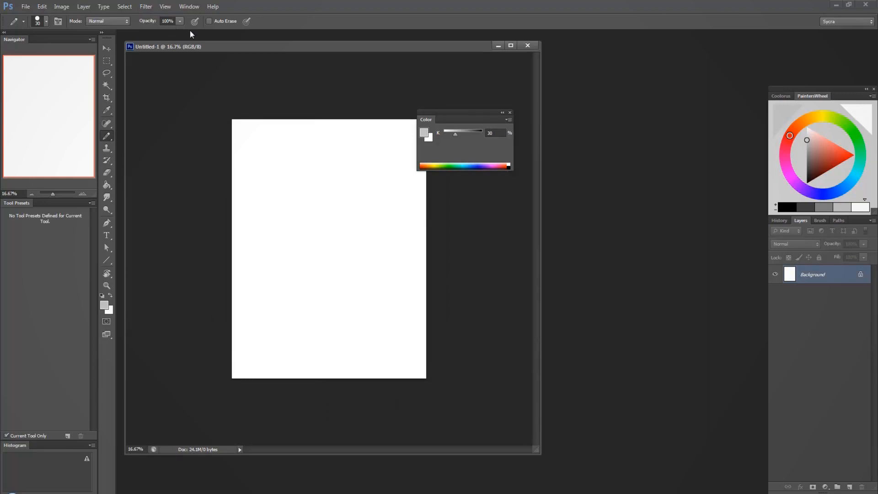
pyautogui.moveTo(381, 51); pyautogui.dragTo(484, 56)
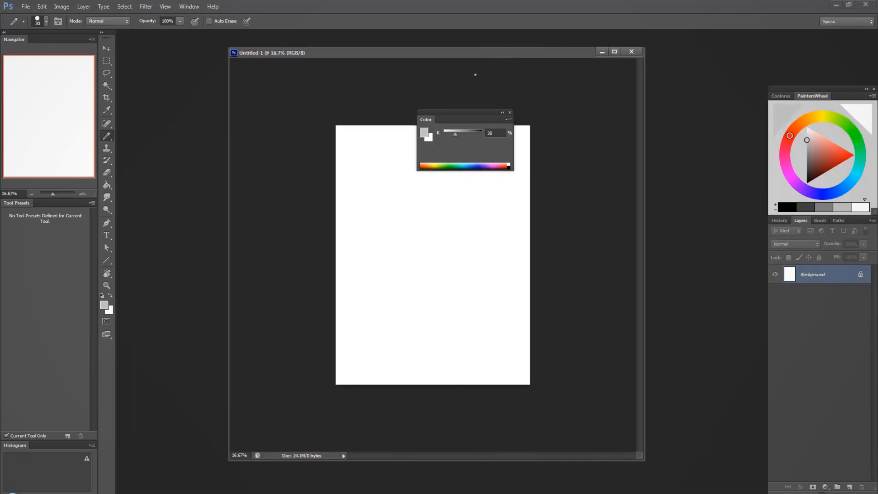
pyautogui.moveTo(452, 118); pyautogui.dragTo(174, 185)
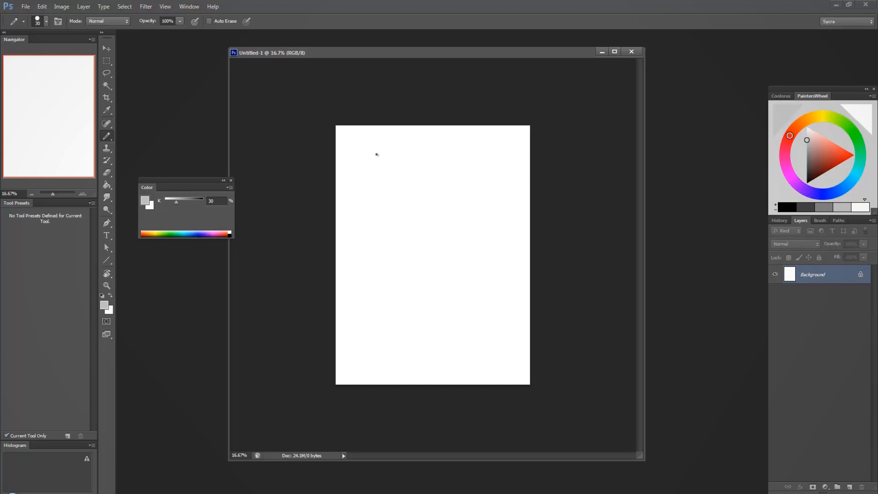
# Enlarge the pencil to 175 px and paint an 82% grey dot near the page's upper-left corner
pyautogui.press(']')
pyautogui.press(']')
pyautogui.press(']')
pyautogui.press(']')
pyautogui.press(']')
pyautogui.press(']')
pyautogui.press(']')
pyautogui.press(']')
pyautogui.press(']')
pyautogui.press(']')
pyautogui.click(197, 201)
pyautogui.moveTo(369, 158); pyautogui.dragTo(364, 158)
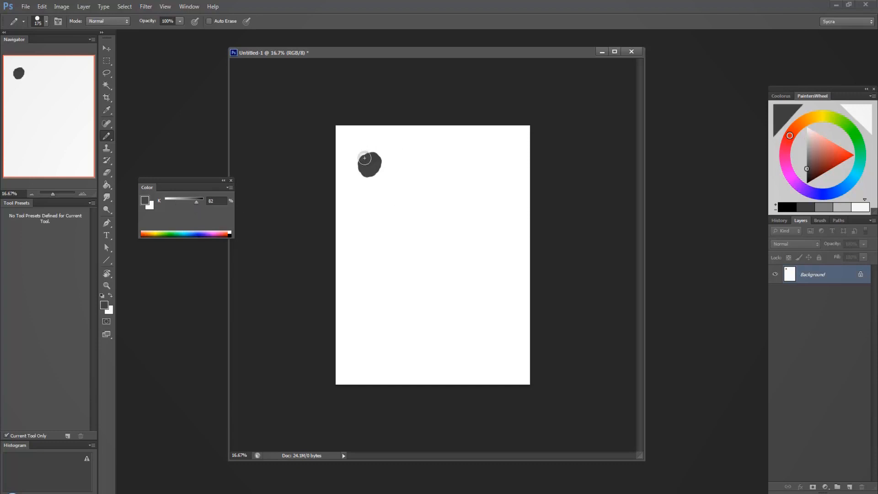
# Paint four more dots down the same column in 51%, 70%, 12% and 69% grey
pyautogui.click(185, 202)
pyautogui.moveTo(358, 204); pyautogui.dragTo(370, 207)
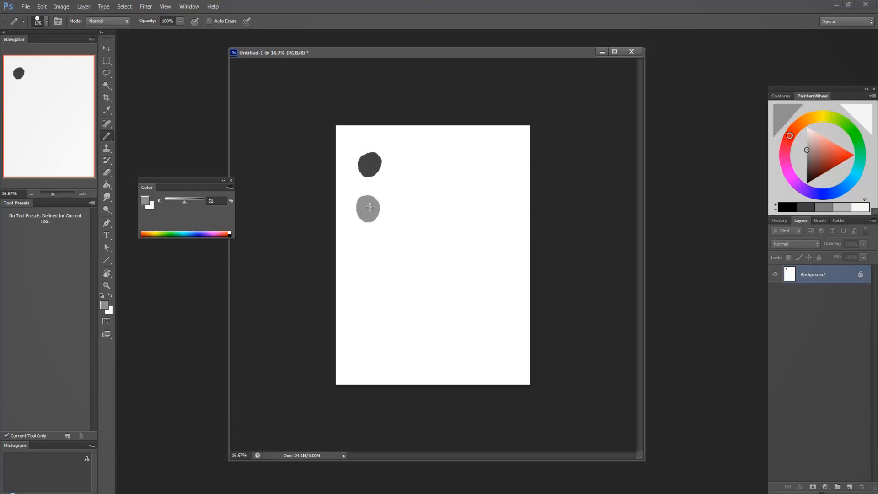
pyautogui.click(192, 201)
pyautogui.moveTo(365, 259)
pyautogui.mouseDown()
pyautogui.moveTo(374, 266)
pyautogui.moveTo(369, 262)
pyautogui.mouseUp()
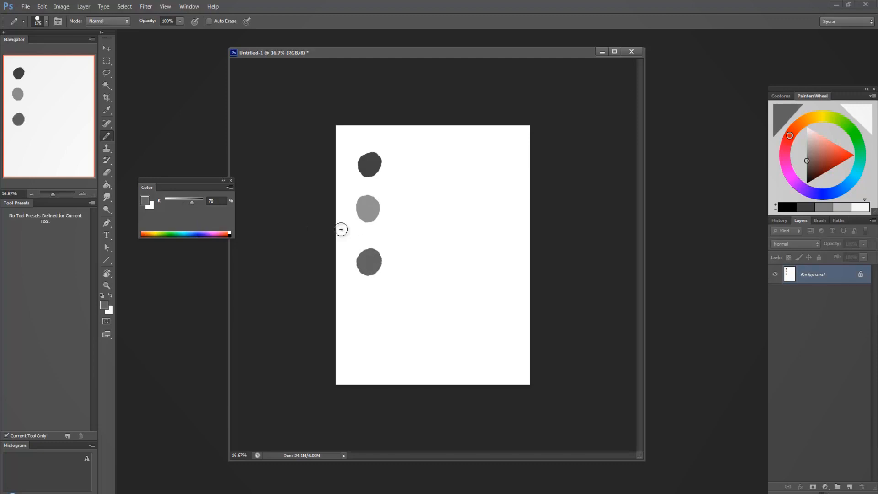
pyautogui.click(169, 201)
pyautogui.moveTo(362, 299); pyautogui.dragTo(378, 295)
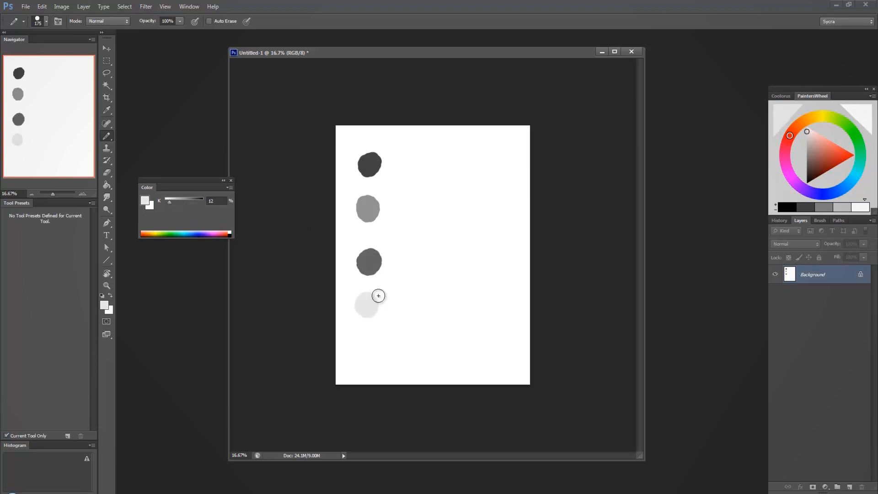
pyautogui.click(191, 201)
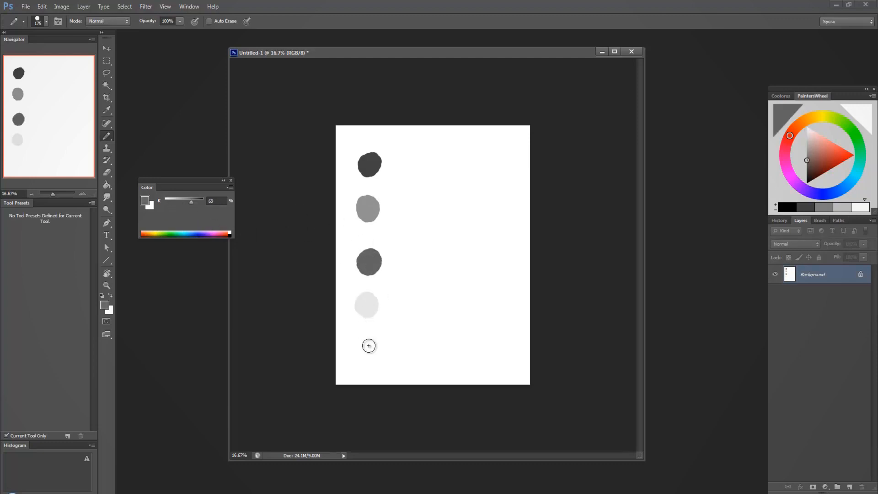
pyautogui.moveTo(369, 346); pyautogui.dragTo(369, 342)
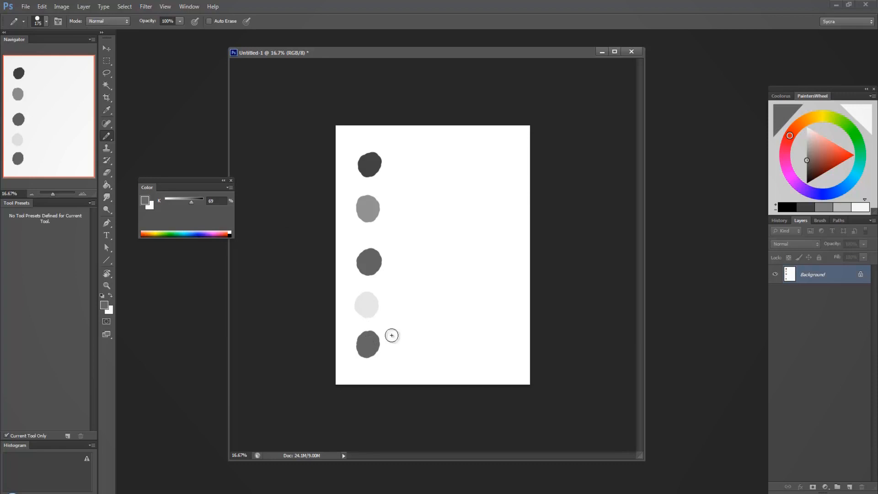
# Start a second column by matching the first two dots by eye with an 83% and a 51% grey dot
pyautogui.click(166, 201)
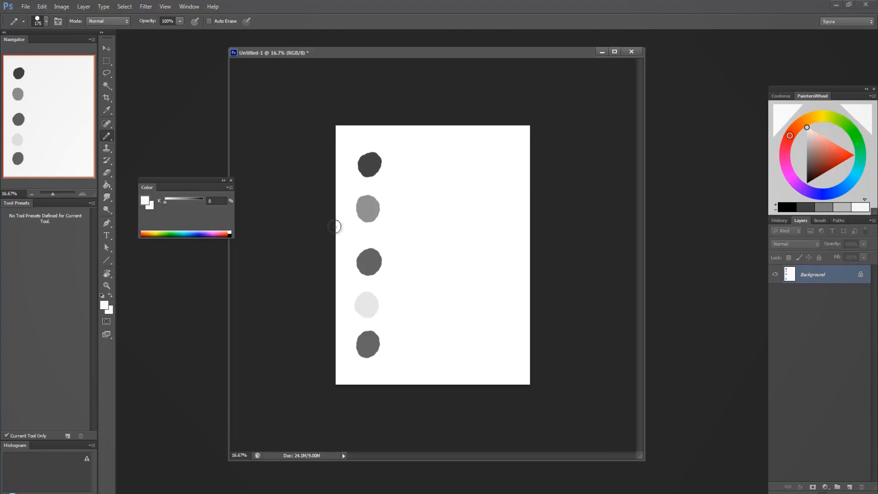
pyautogui.click(172, 205)
pyautogui.moveTo(172, 206); pyautogui.dragTo(197, 213)
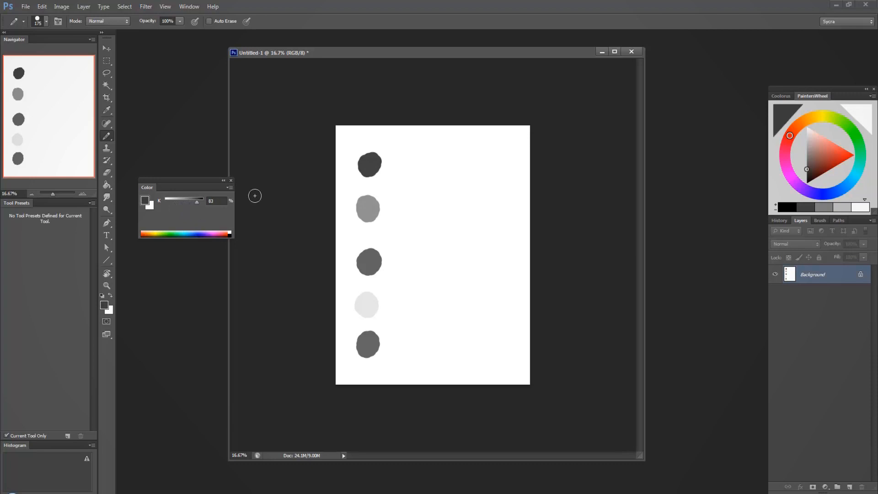
pyautogui.click(433, 160)
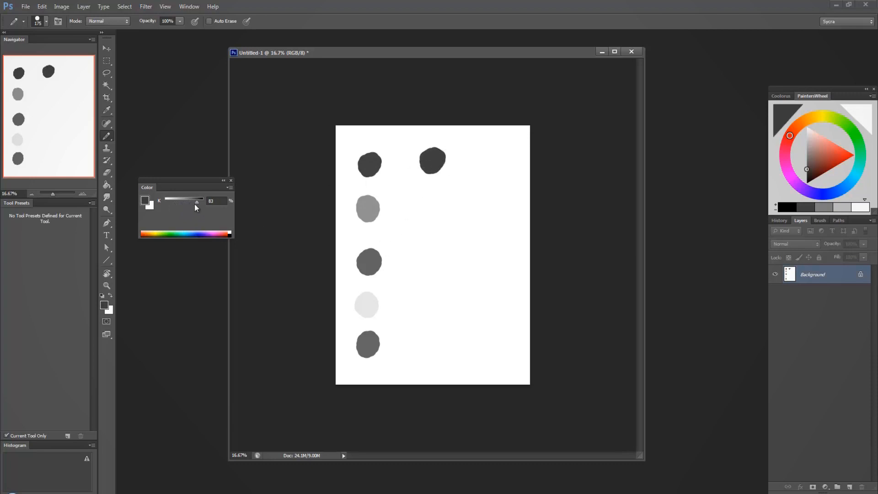
pyautogui.moveTo(194, 205); pyautogui.dragTo(185, 207)
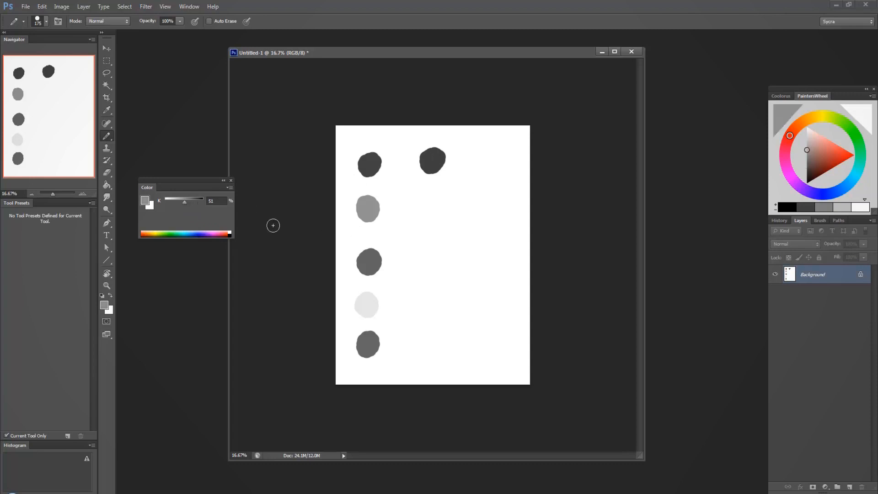
pyautogui.moveTo(433, 207)
pyautogui.mouseDown()
pyautogui.moveTo(442, 205)
pyautogui.moveTo(431, 225)
pyautogui.mouseUp()
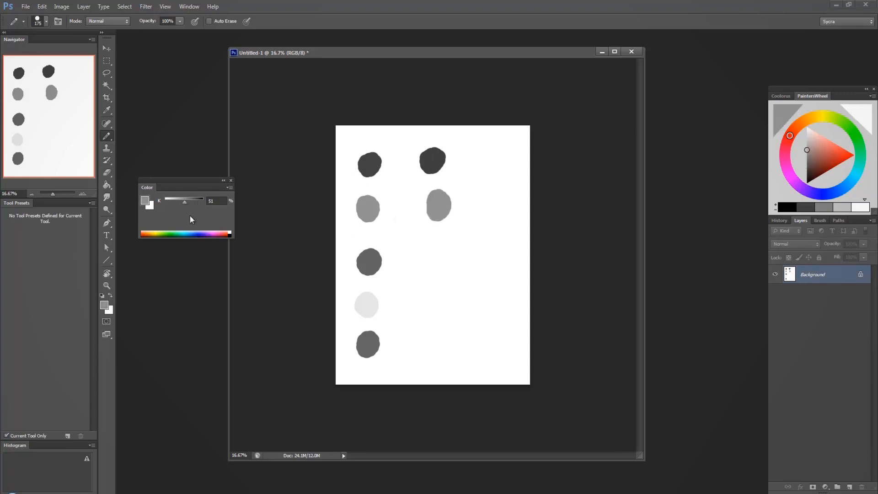
# Paint a dark grey dot beside the third dot and refine its shade to match
pyautogui.click(191, 205)
pyautogui.moveTo(191, 205); pyautogui.dragTo(194, 207)
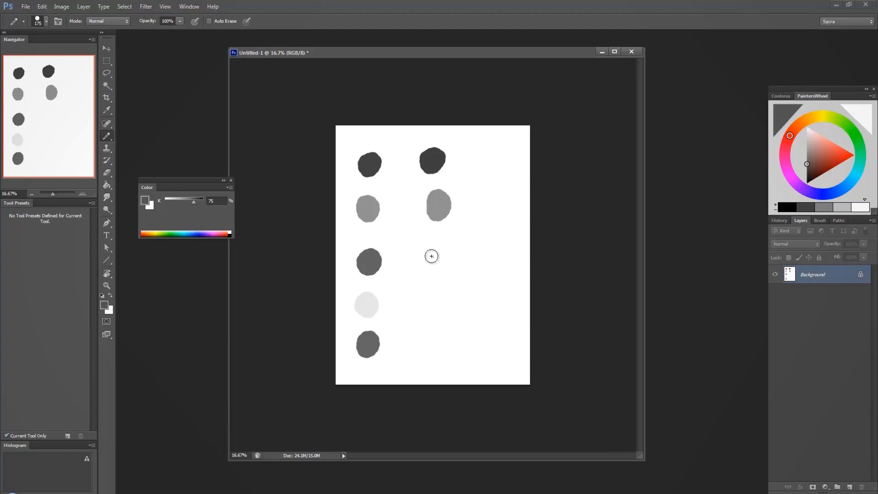
pyautogui.moveTo(432, 255)
pyautogui.mouseDown()
pyautogui.moveTo(450, 299)
pyautogui.moveTo(482, 262)
pyautogui.moveTo(479, 270)
pyautogui.moveTo(433, 260)
pyautogui.mouseUp()
pyautogui.click(192, 203)
# Paint a pale grey dot beside the fourth dot, starting from 24% grey and lightening it to match
pyautogui.click(173, 203)
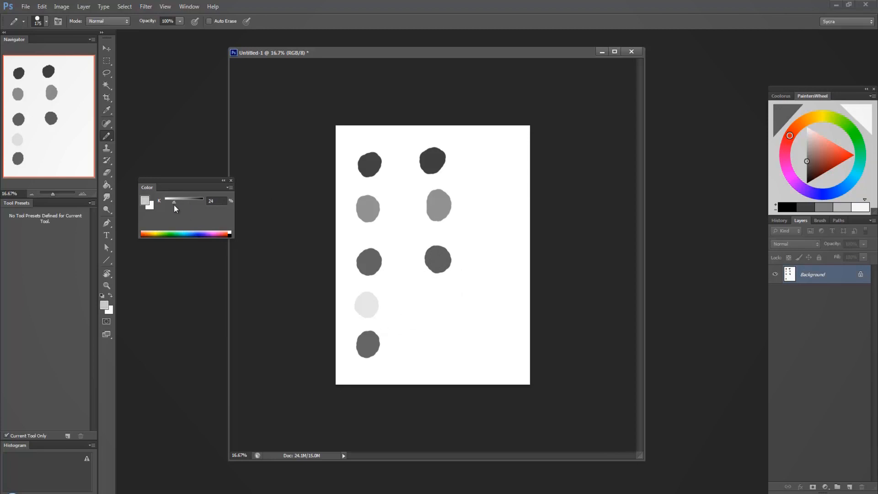
pyautogui.moveTo(438, 298); pyautogui.dragTo(439, 300)
pyautogui.click(172, 203)
pyautogui.click(169, 203)
# Paint the fifth dot of the second column in 79% grey, retry 61%, and repaint it in 74%
pyautogui.moveTo(187, 203); pyautogui.dragTo(194, 202)
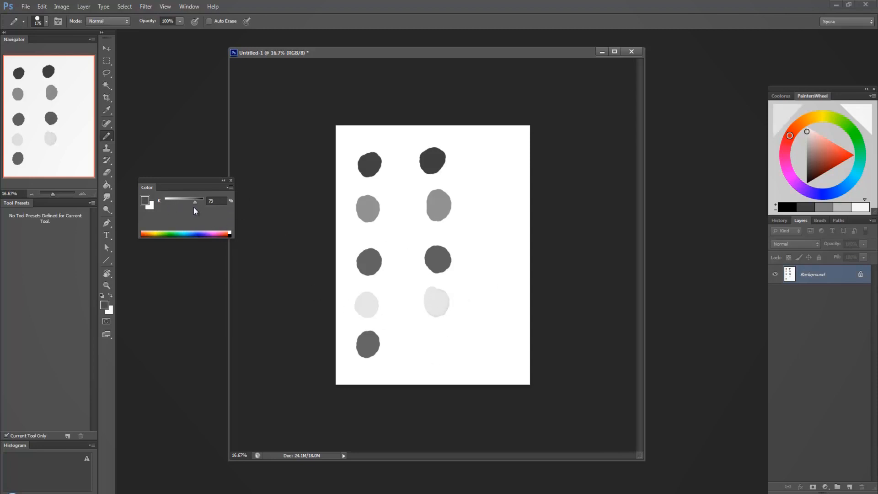
pyautogui.moveTo(439, 349); pyautogui.dragTo(436, 341)
pyautogui.click(188, 202)
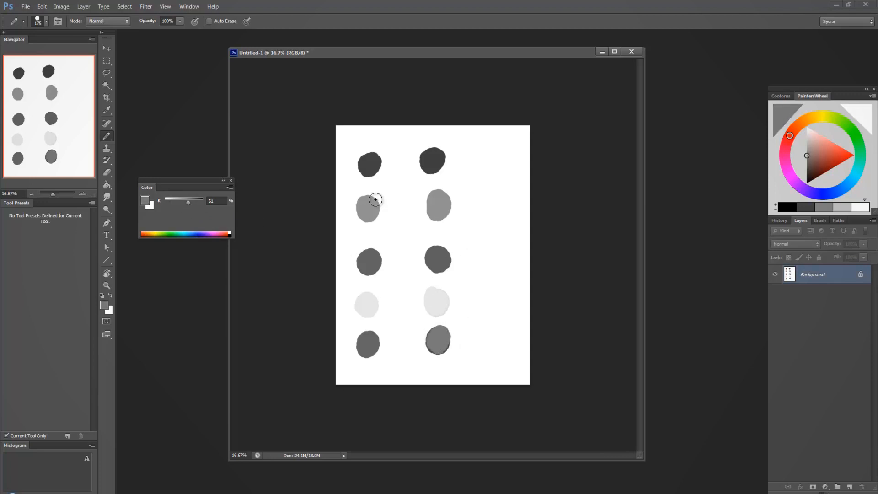
pyautogui.moveTo(188, 205)
pyautogui.mouseDown()
pyautogui.moveTo(510, 240)
pyautogui.moveTo(382, 203)
pyautogui.moveTo(308, 225)
pyautogui.mouseUp()
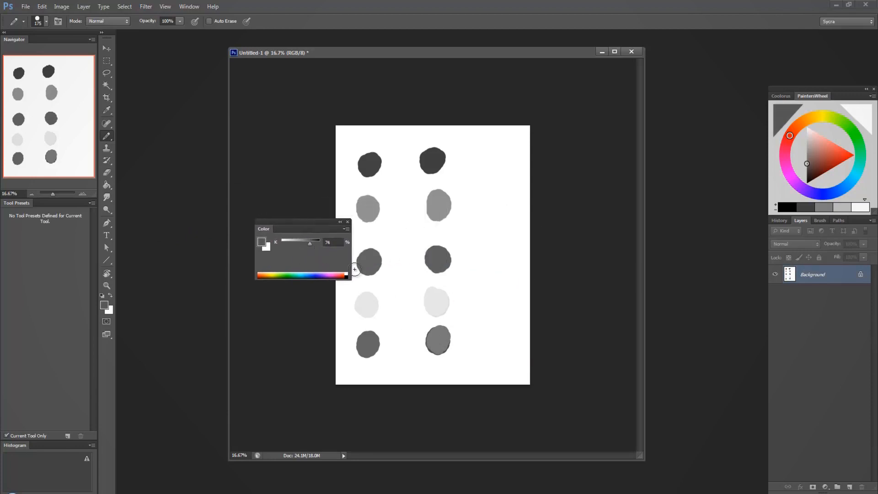
pyautogui.moveTo(435, 339); pyautogui.dragTo(445, 336)
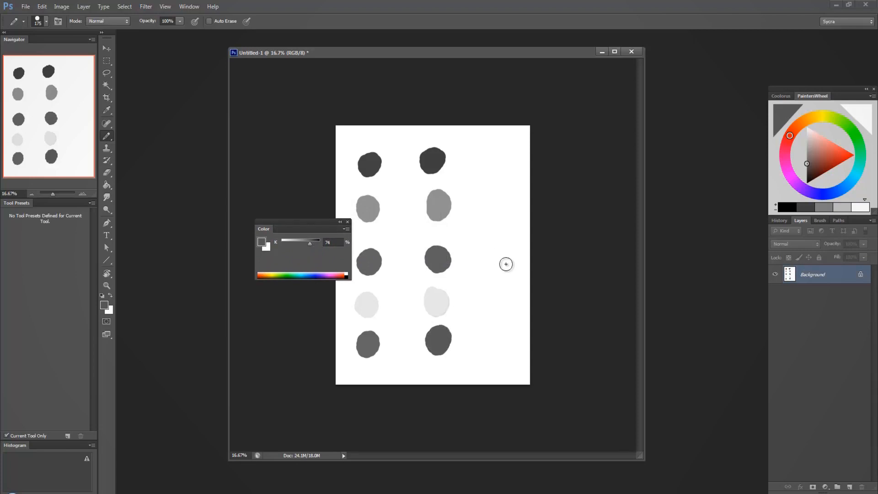
pyautogui.click(444, 336)
# Reduce the pencil to 25 px and draw four horizontal lines across the page separating the five rows of dots
pyautogui.press('[')
pyautogui.press('[')
pyautogui.press('[')
pyautogui.press('[')
pyautogui.press('[')
pyautogui.press('[')
pyautogui.press('[')
pyautogui.press('[')
pyautogui.press('[')
pyautogui.press('[')
pyautogui.press('[')
pyautogui.press('[')
pyautogui.press('[')
pyautogui.moveTo(319, 188); pyautogui.dragTo(544, 183)
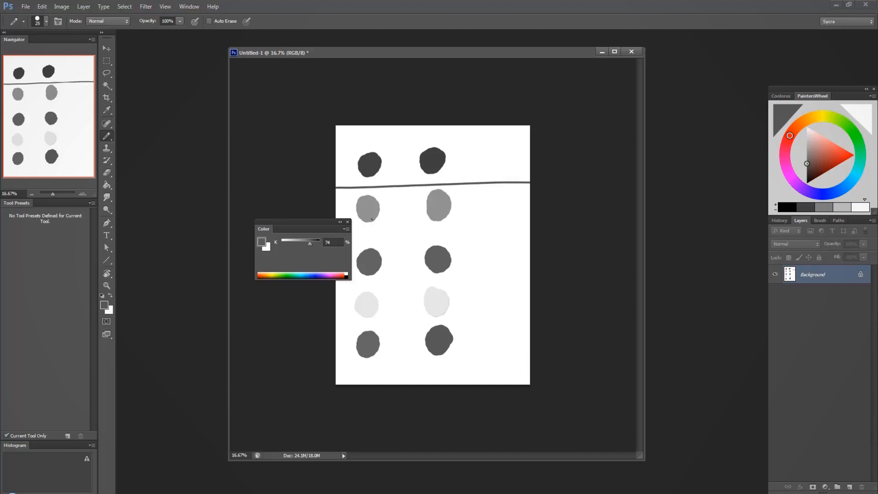
pyautogui.moveTo(324, 226); pyautogui.dragTo(221, 233)
pyautogui.moveTo(319, 235); pyautogui.dragTo(546, 227)
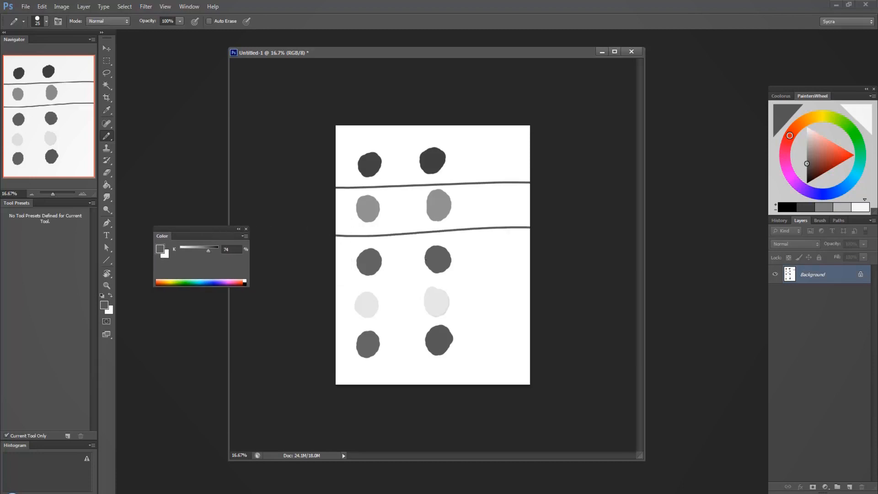
pyautogui.moveTo(320, 283); pyautogui.dragTo(544, 273)
pyautogui.moveTo(323, 333); pyautogui.dragTo(585, 308)
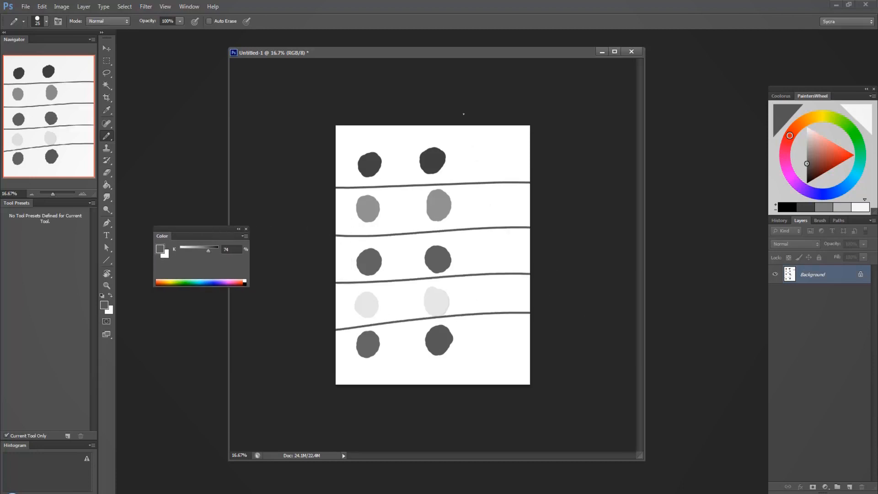
# Draw a vertical line down the full page beside the second column of dots to mark off a score column
pyautogui.moveTo(463, 114); pyautogui.dragTo(473, 405)
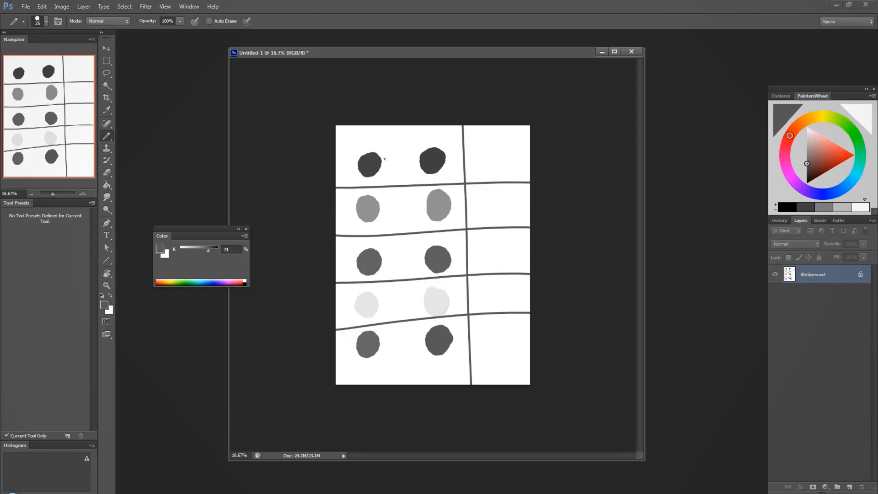
pyautogui.press('alt')
pyautogui.press('alt')
pyautogui.click(106, 110)
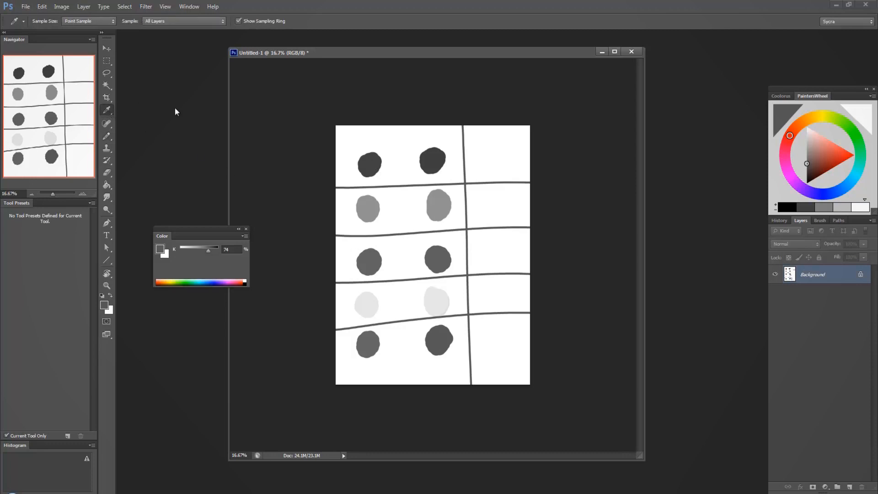
pyautogui.click(107, 135)
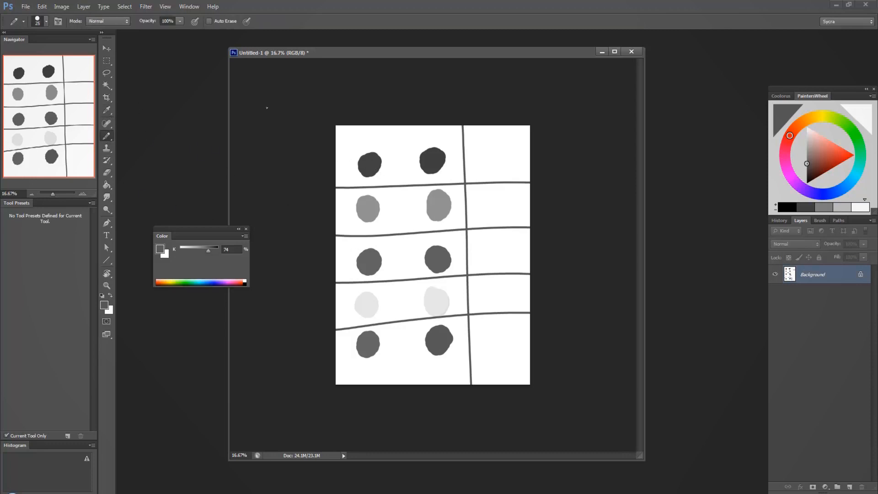
# Sample the dots' greys in the first two rows and write their value differences, 1 and 0, in the score column
pyautogui.keyDown('alt'); pyautogui.click(368, 164); pyautogui.keyUp('alt')
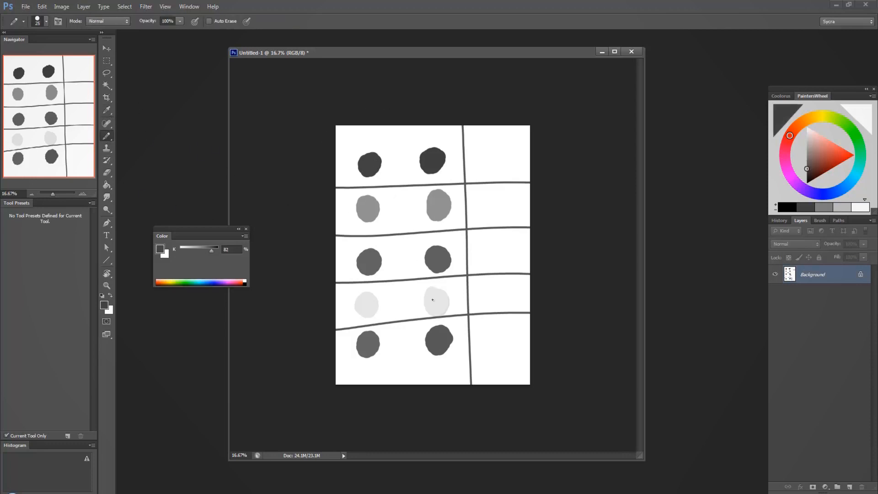
pyautogui.keyDown('alt'); pyautogui.click(433, 158); pyautogui.keyUp('alt')
pyautogui.moveTo(501, 161); pyautogui.dragTo(501, 173)
pyautogui.keyDown('alt'); pyautogui.click(366, 208); pyautogui.keyUp('alt')
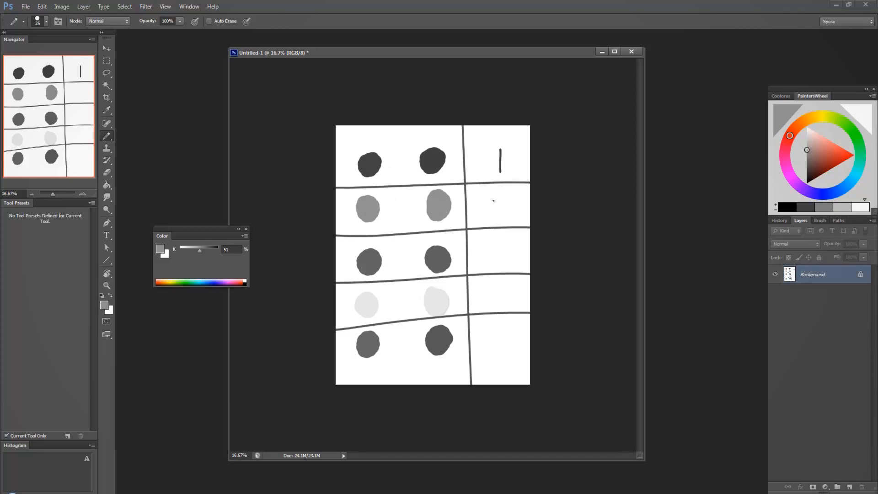
pyautogui.moveTo(494, 202); pyautogui.dragTo(497, 196)
# Sample the dots' greys in rows three and four and write their differences, 1 and a dark 0, in the score column
pyautogui.keyDown('alt'); pyautogui.click(441, 259); pyautogui.keyUp('alt')
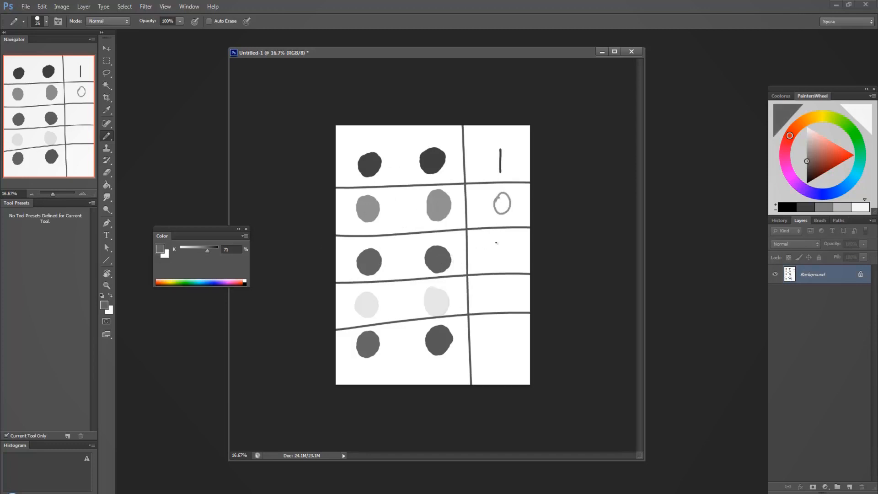
pyautogui.moveTo(501, 246); pyautogui.dragTo(505, 269)
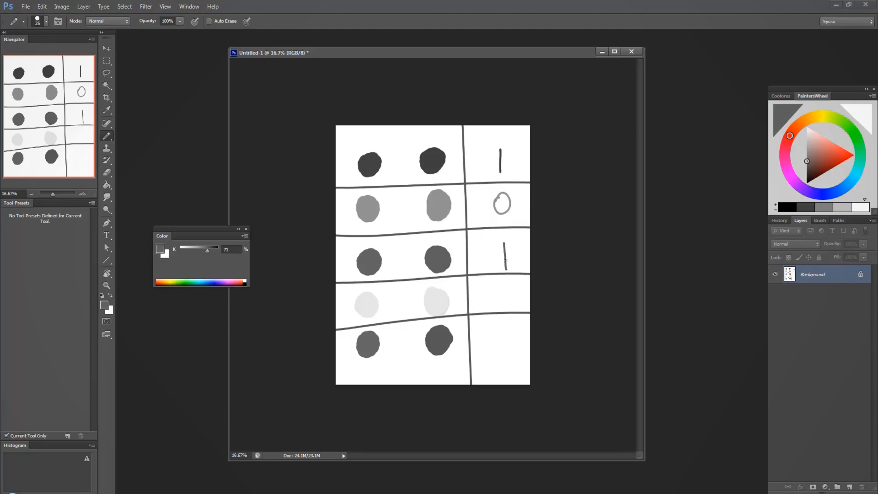
pyautogui.keyDown('alt'); pyautogui.click(366, 304); pyautogui.keyUp('alt')
pyautogui.keyDown('alt'); pyautogui.click(436, 298); pyautogui.keyUp('alt')
pyautogui.moveTo(492, 284)
pyautogui.mouseDown()
pyautogui.moveTo(502, 283)
pyautogui.moveTo(507, 309)
pyautogui.moveTo(494, 288)
pyautogui.mouseUp()
pyautogui.keyDown('alt'); pyautogui.click(438, 256); pyautogui.keyUp('alt')
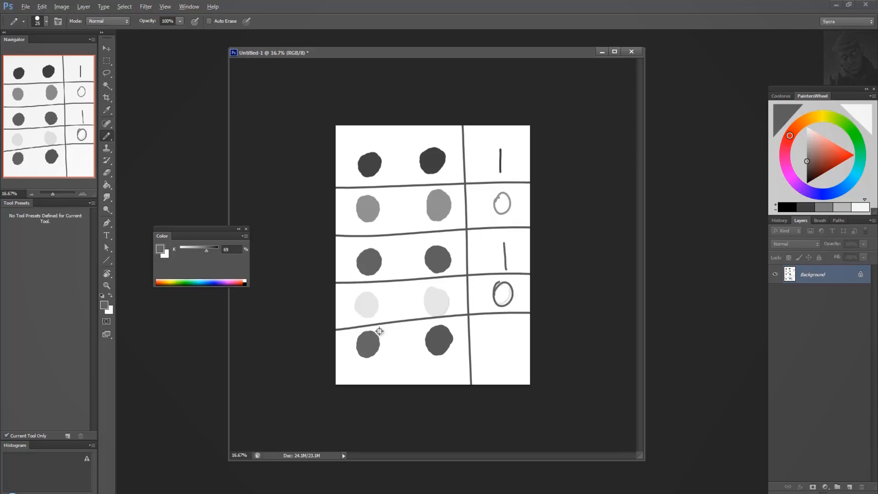
# Sample the second dot in the fifth row and write the pair's difference, 5, in the score column
pyautogui.keyDown('alt'); pyautogui.click(453, 334); pyautogui.keyUp('alt')
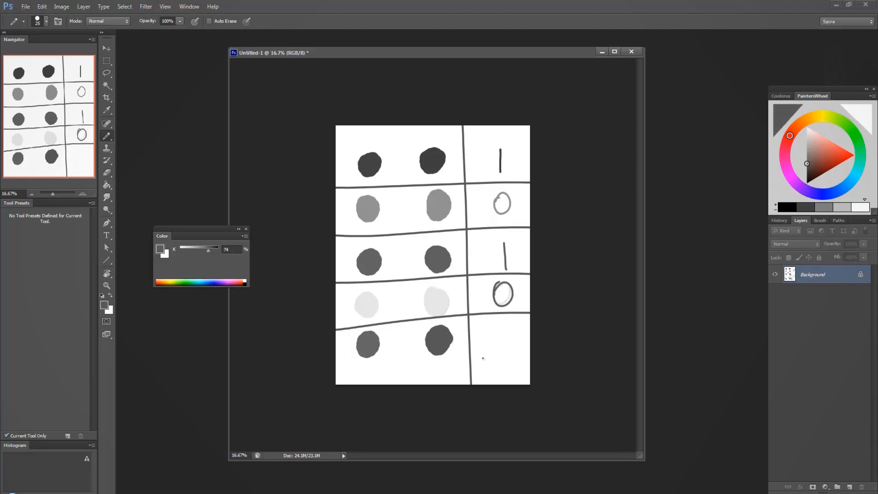
pyautogui.moveTo(491, 325)
pyautogui.mouseDown()
pyautogui.moveTo(491, 343)
pyautogui.moveTo(507, 326)
pyautogui.mouseUp()
# Draw a horizontal line across the page below the fifth row and write the total, 7, beneath the scores
pyautogui.moveTo(335, 369); pyautogui.dragTo(584, 354)
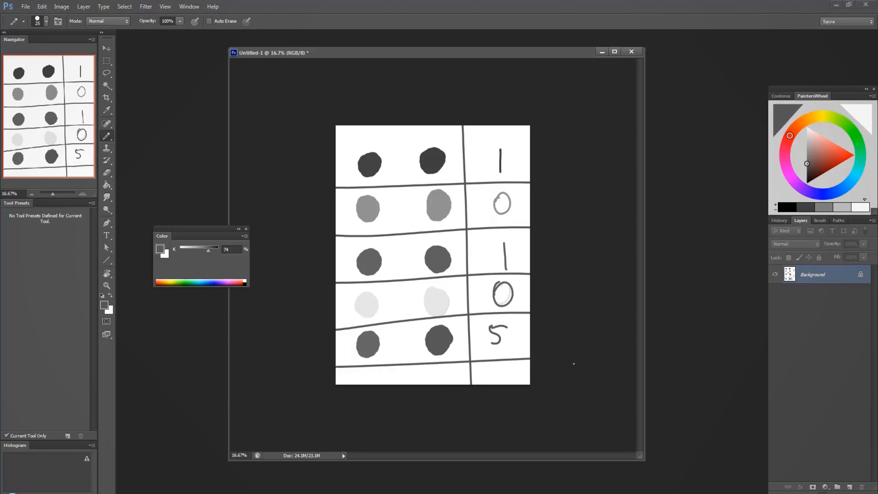
pyautogui.moveTo(494, 366)
pyautogui.mouseDown()
pyautogui.moveTo(509, 365)
pyautogui.moveTo(505, 384)
pyautogui.mouseUp()
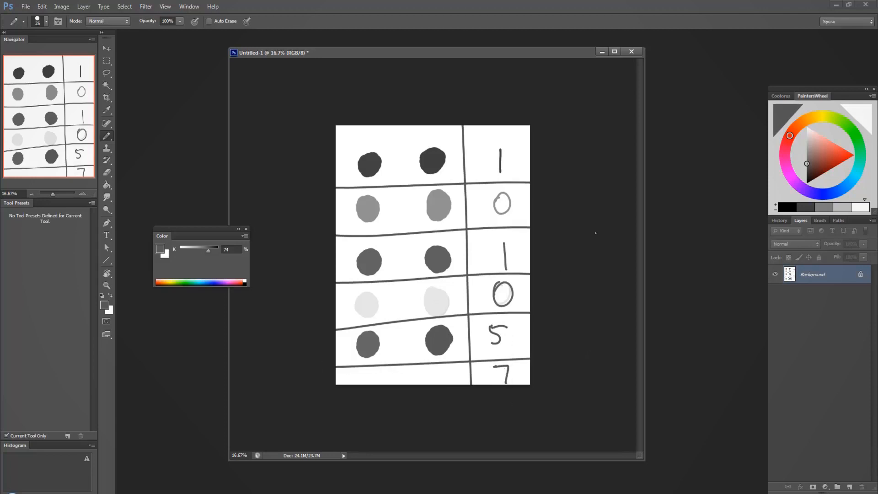